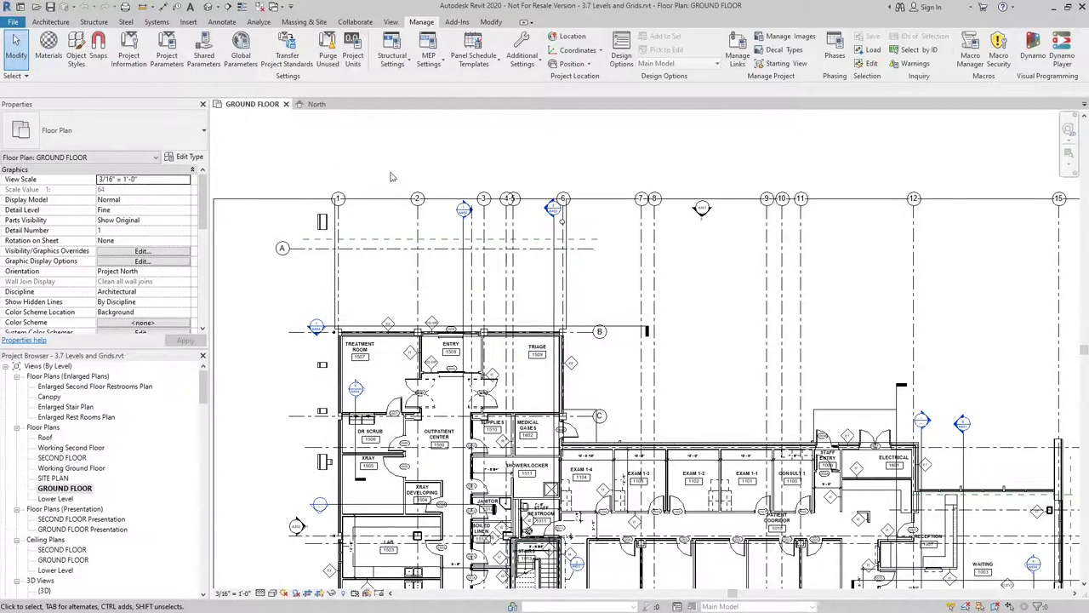
- Zoom the GROUND FLOOR plan in on grids 1–6 and the treatment room area
{"action": "scroll", "coordinate": [390, 176], "scroll_direction": "up", "scroll_amount": 3}
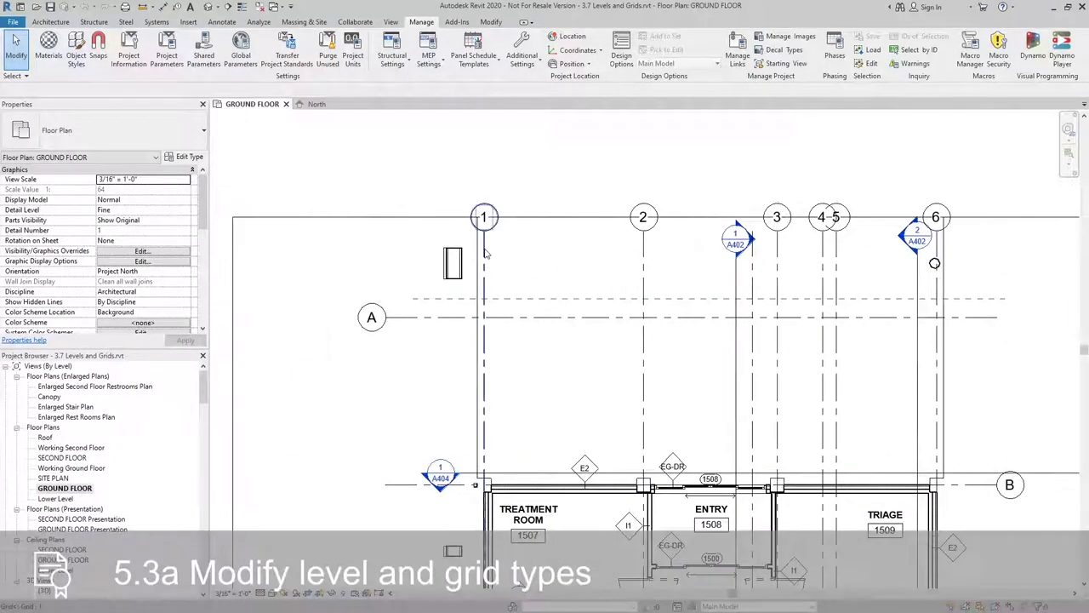
- Select grid line 1 and open the Type Properties of its 1/4" Bubble grid type
{"action": "left_click", "coordinate": [484, 252]}
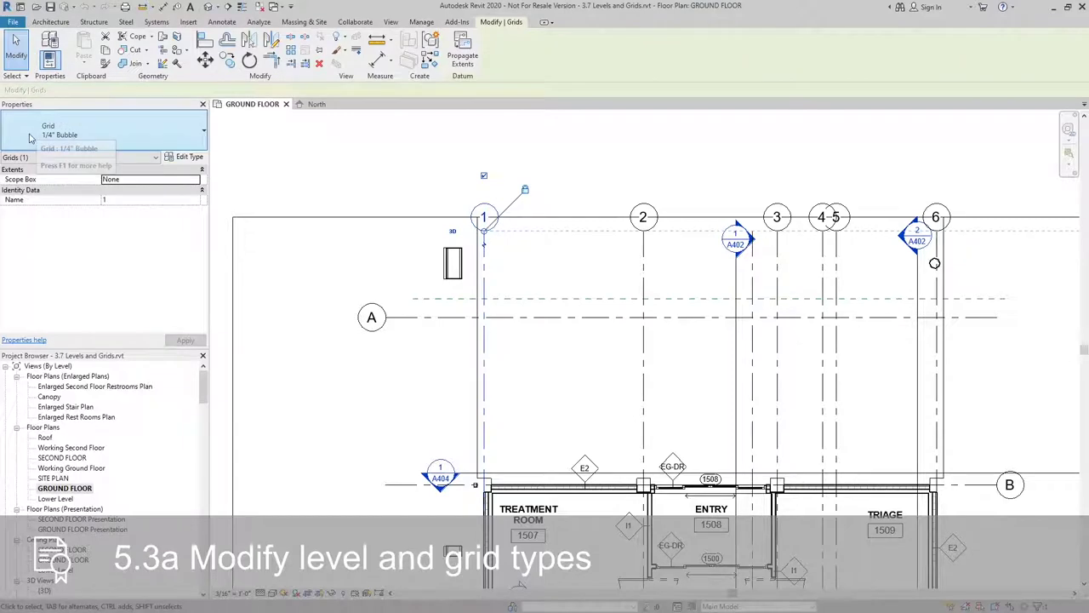
{"action": "left_click", "coordinate": [185, 156]}
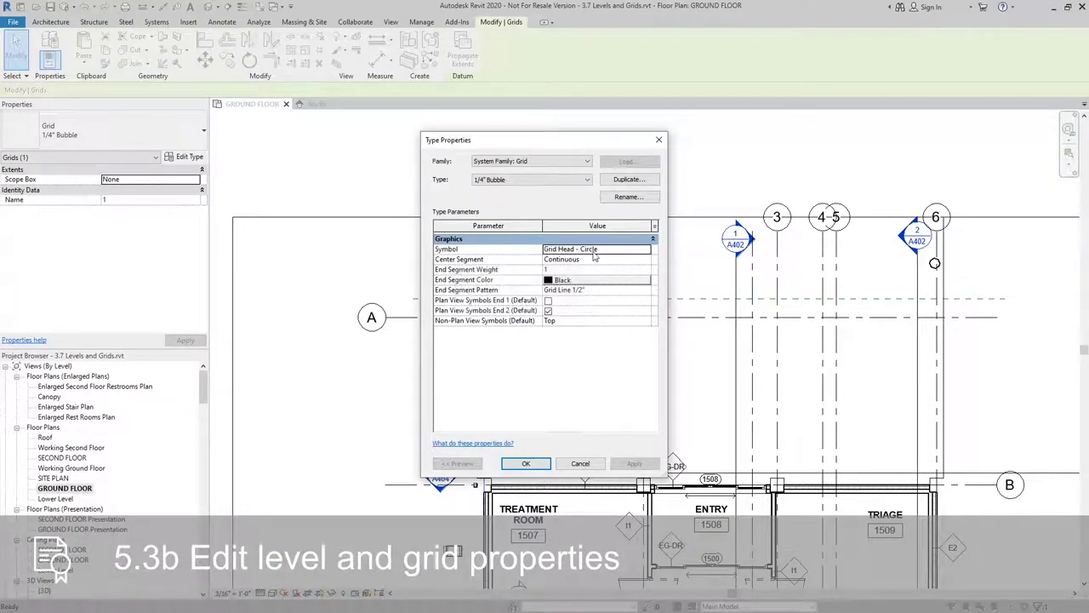
- Review the grid head symbol list, keep Grid Head - Circle, and accept the 1/4" Bubble type
{"action": "left_click", "coordinate": [647, 251]}
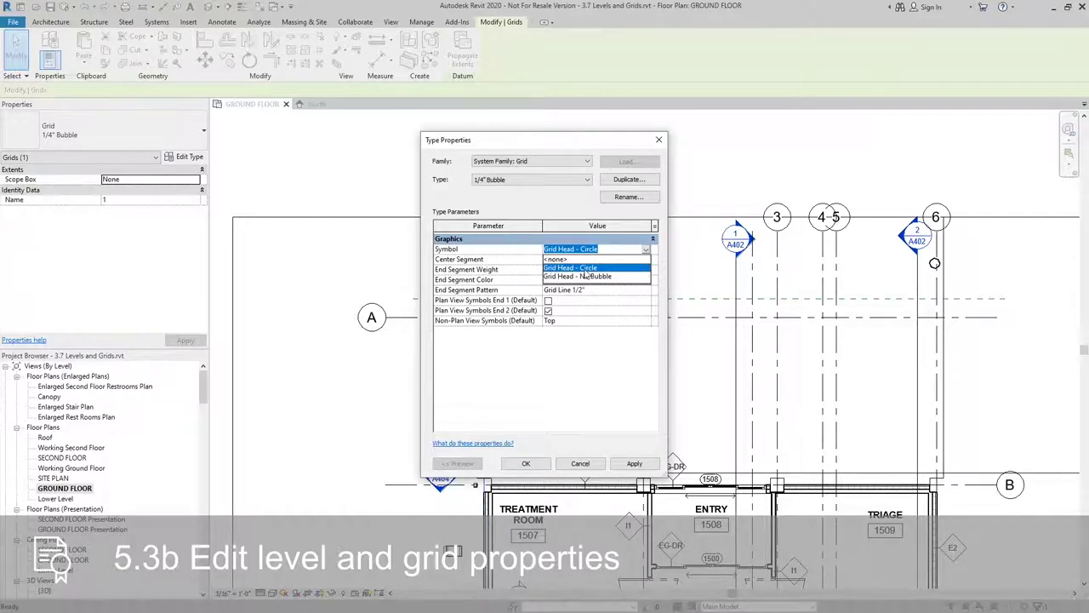
{"action": "left_click", "coordinate": [622, 283]}
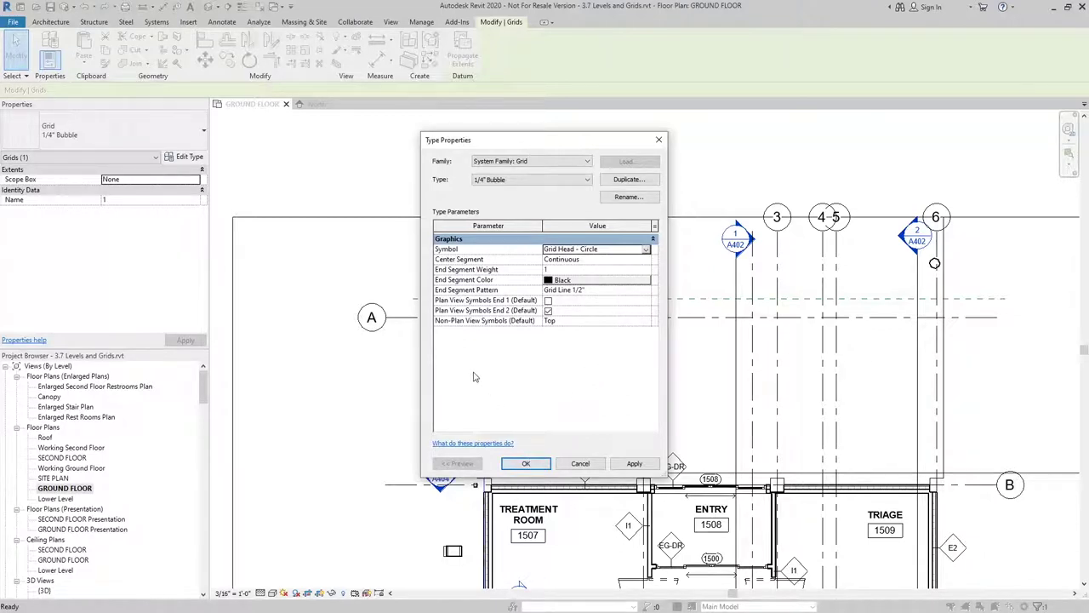
{"action": "mouse_move", "coordinate": [448, 330]}
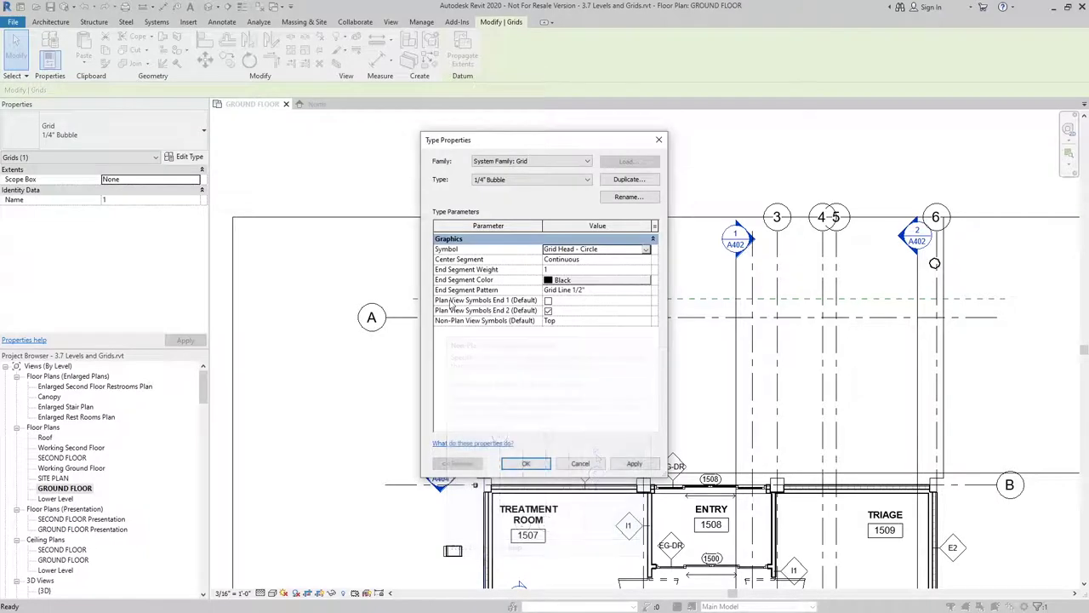
{"action": "mouse_move", "coordinate": [496, 304]}
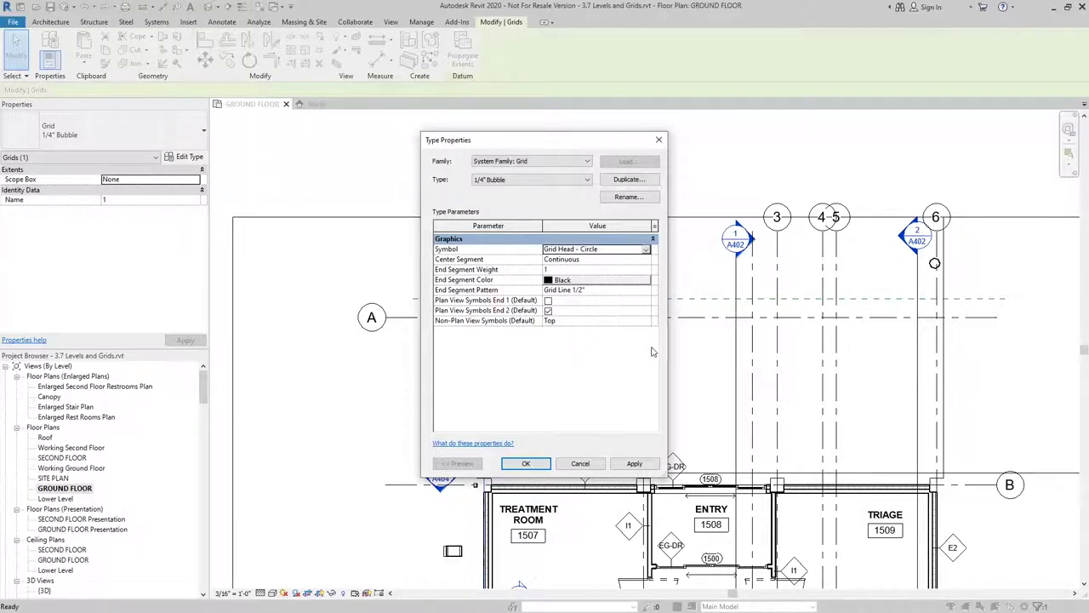
{"action": "left_click", "coordinate": [527, 465]}
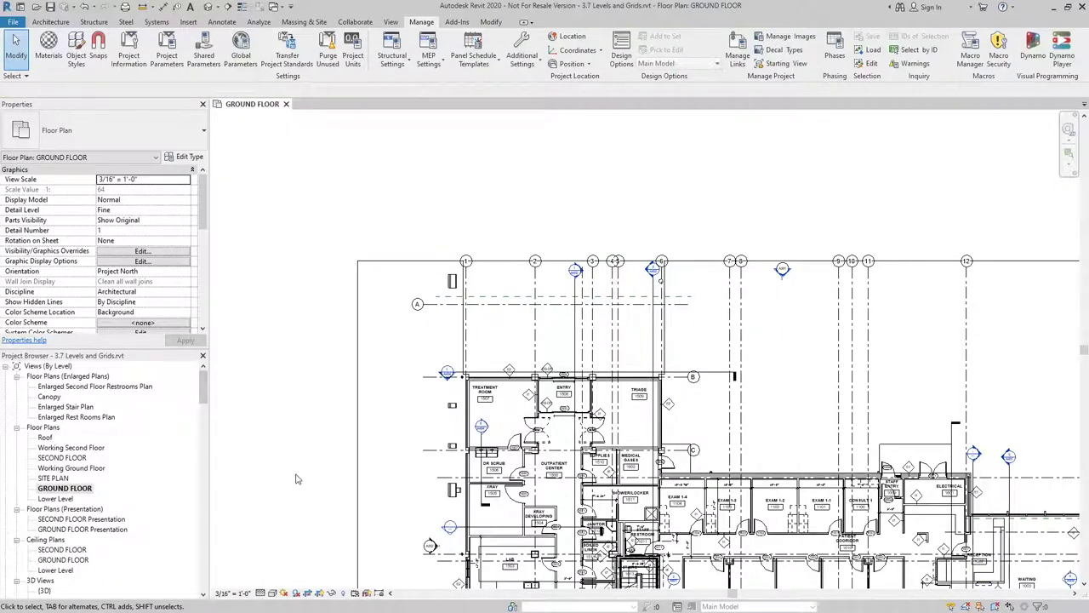
- Open the North elevation view from its marker on the plan
{"action": "left_click", "coordinate": [781, 272]}
{"action": "double_click", "coordinate": [781, 272]}
{"action": "scroll", "coordinate": [134, 285], "scroll_direction": "down", "scroll_amount": 6}
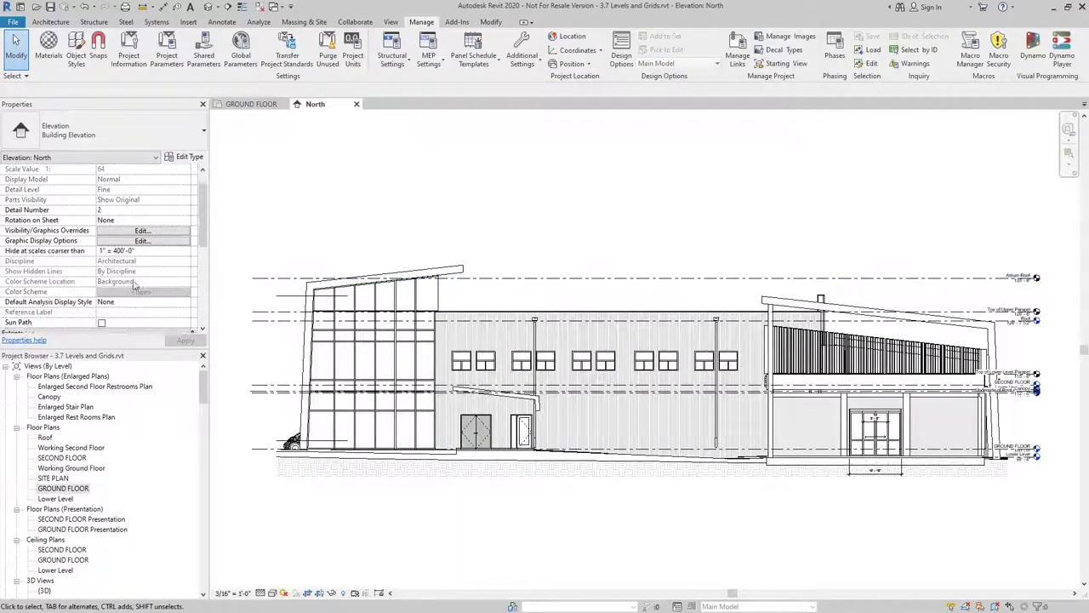
- Turn on the Grids annotation category in the Elevation-NoPlanting view template
{"action": "left_click", "coordinate": [152, 304]}
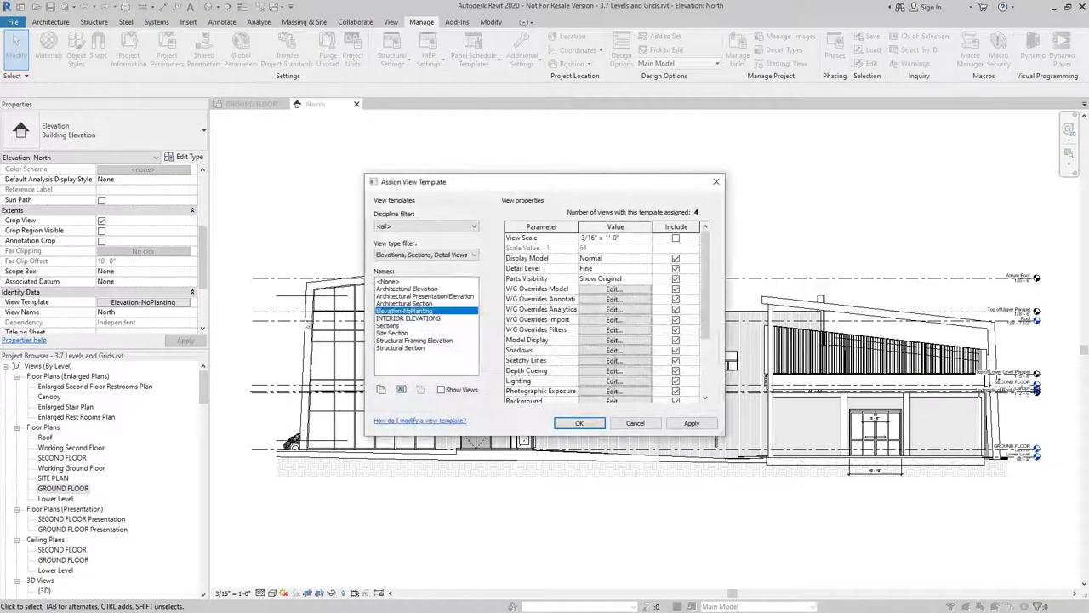
{"action": "left_click", "coordinate": [613, 299]}
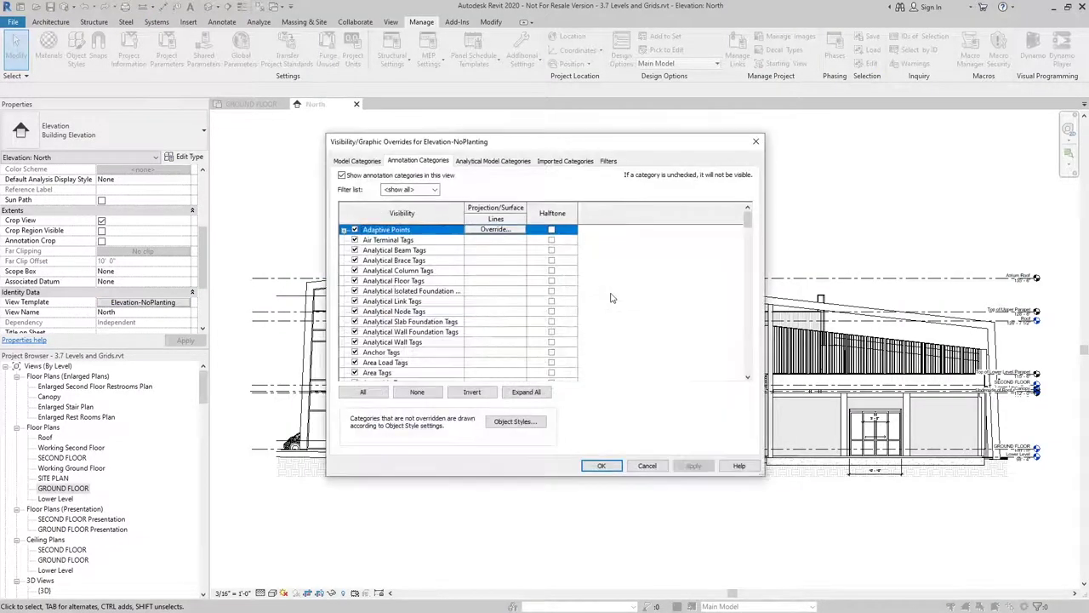
{"action": "key", "text": "g"}
{"action": "scroll", "coordinate": [410, 290], "scroll_direction": "down", "scroll_amount": 2}
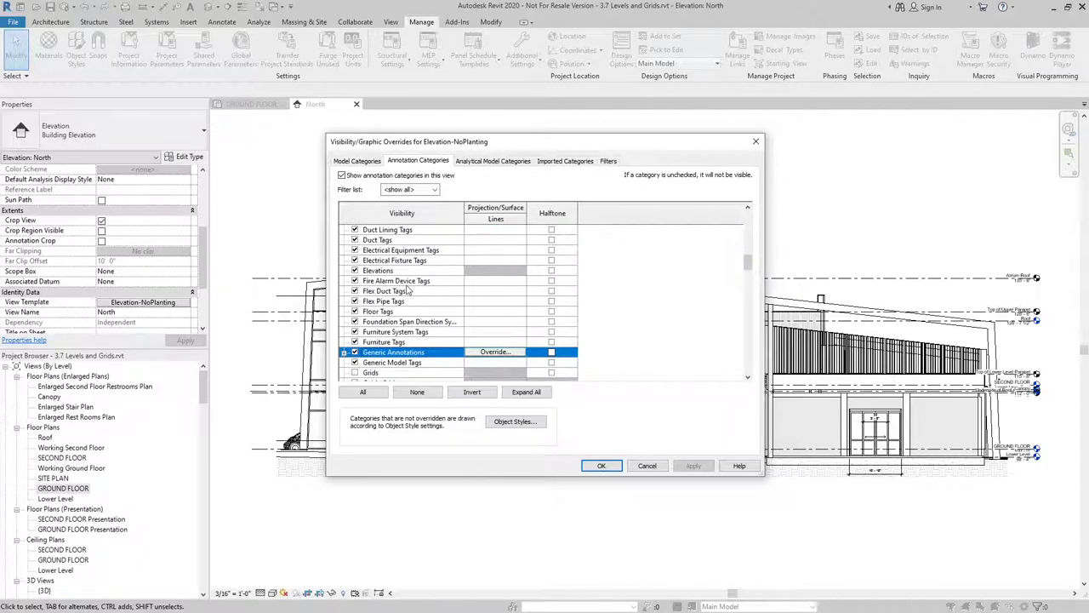
{"action": "left_click", "coordinate": [354, 342]}
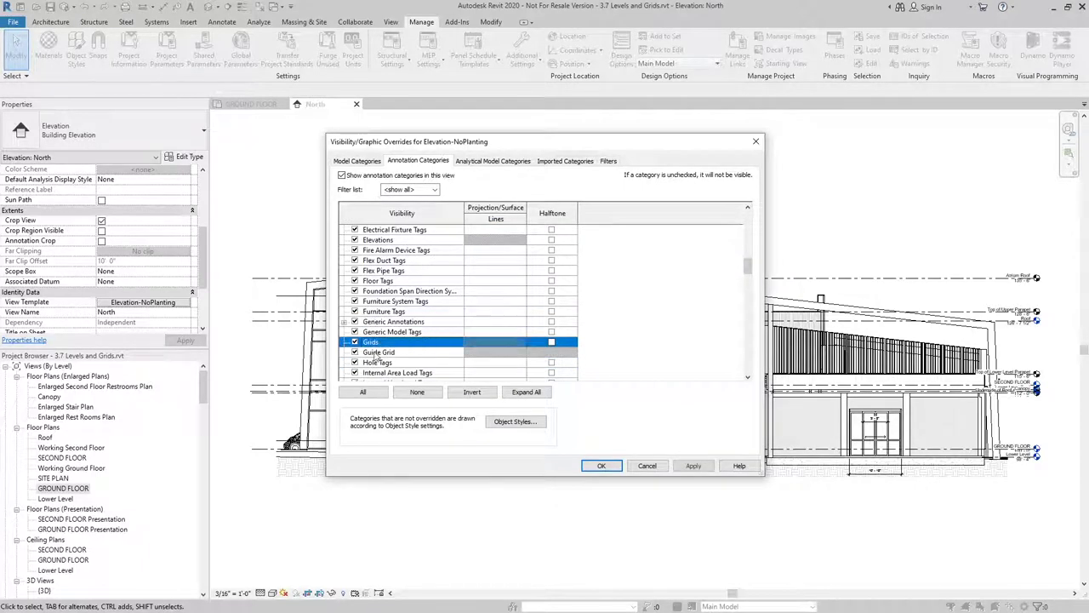
{"action": "left_click", "coordinate": [599, 466]}
{"action": "left_click", "coordinate": [566, 424]}
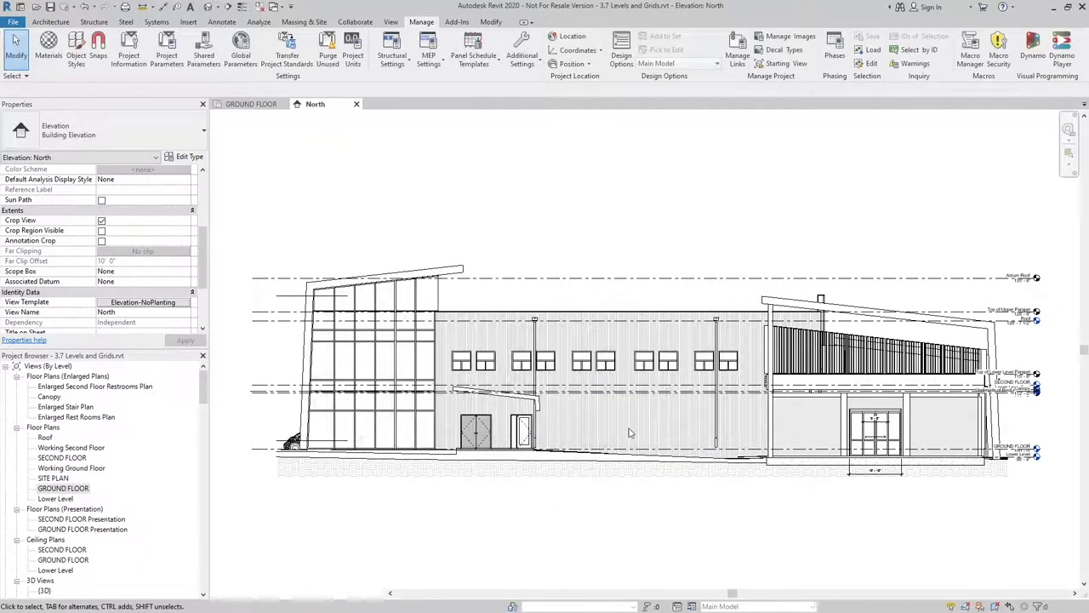
- Pan and zoom the North elevation to center grids 11 through 1
{"action": "middle_click_drag", "start_coordinate": [749, 174], "coordinate": [693, 171]}
{"action": "left_click", "coordinate": [522, 255]}
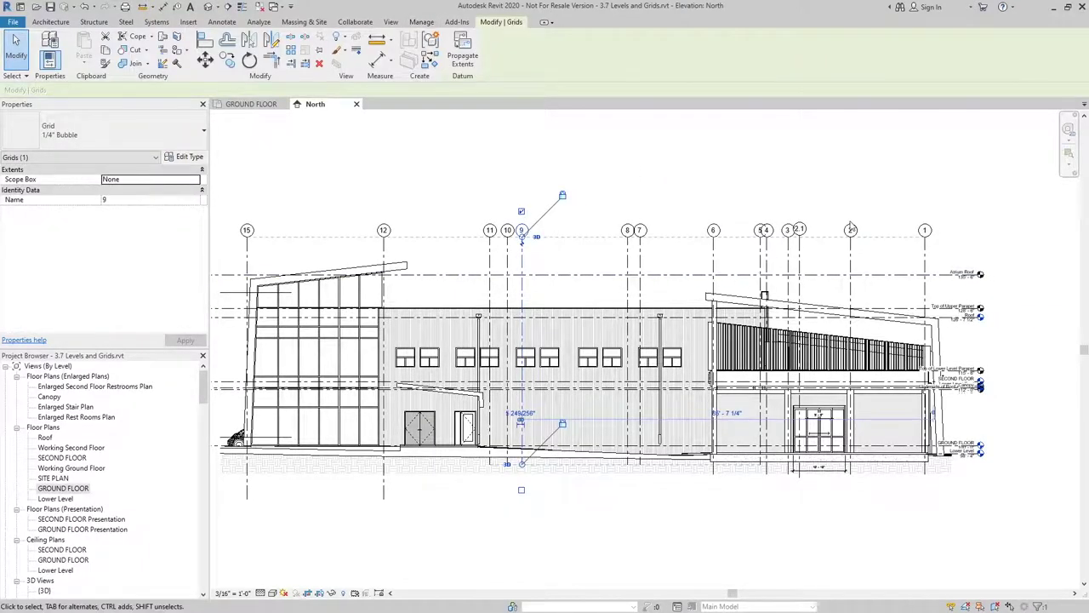
{"action": "scroll", "coordinate": [851, 520], "scroll_direction": "up", "scroll_amount": 2}
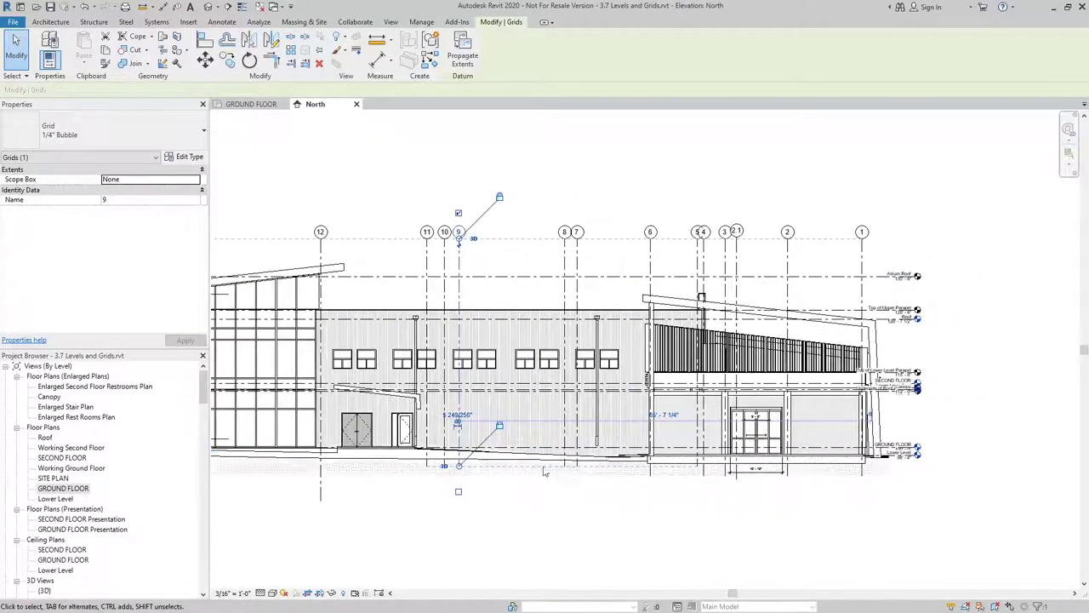
{"action": "scroll", "coordinate": [447, 472], "scroll_direction": "up", "scroll_amount": 3}
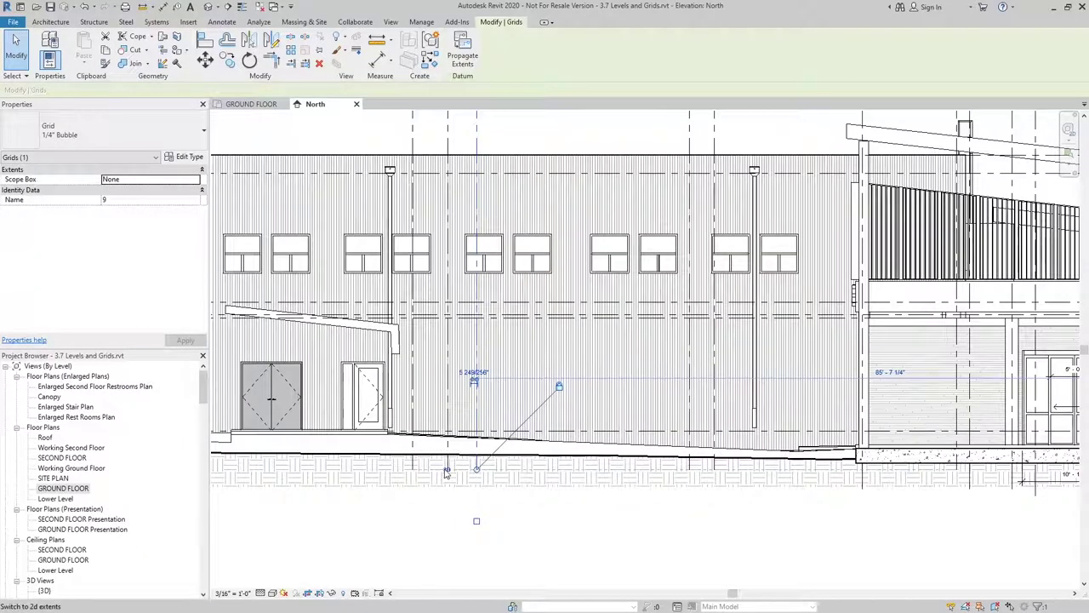
{"action": "left_click", "coordinate": [570, 519]}
{"action": "scroll", "coordinate": [570, 519], "scroll_direction": "down", "scroll_amount": 3}
{"action": "scroll", "coordinate": [413, 513], "scroll_direction": "up", "scroll_amount": 1}
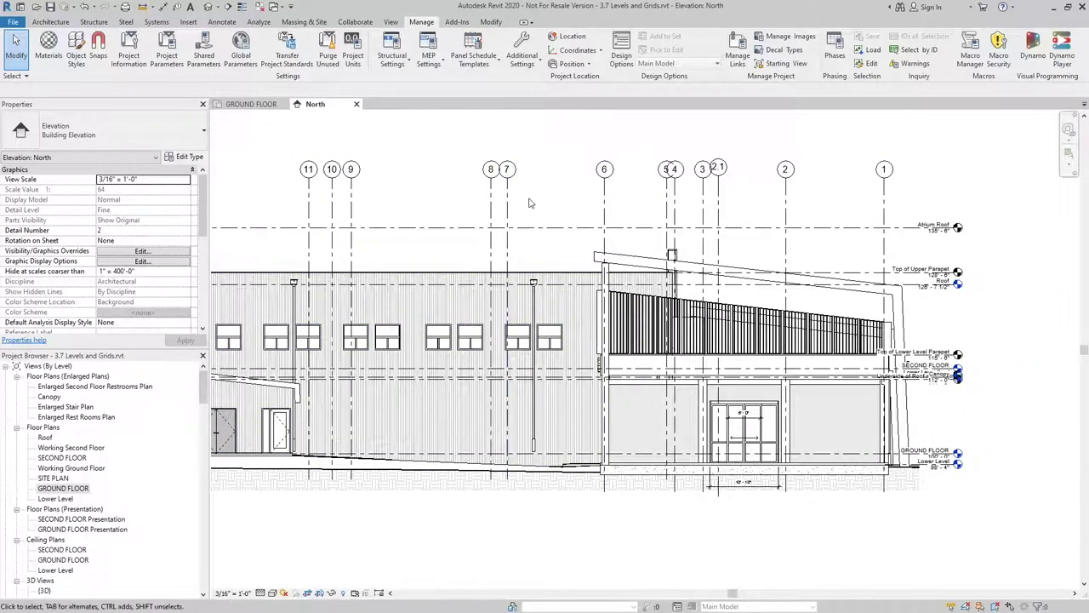
{"action": "middle_click_drag", "start_coordinate": [545, 199], "coordinate": [502, 204]}
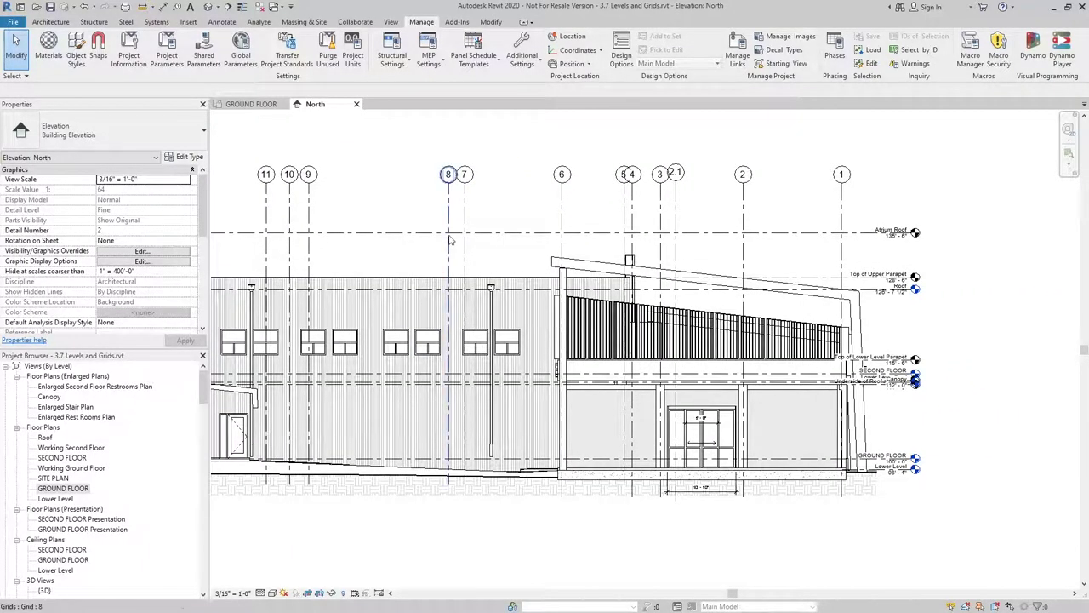
- Switch grid 7's bottom end to a 2D extent and raise it above the building
{"action": "left_click", "coordinate": [467, 206]}
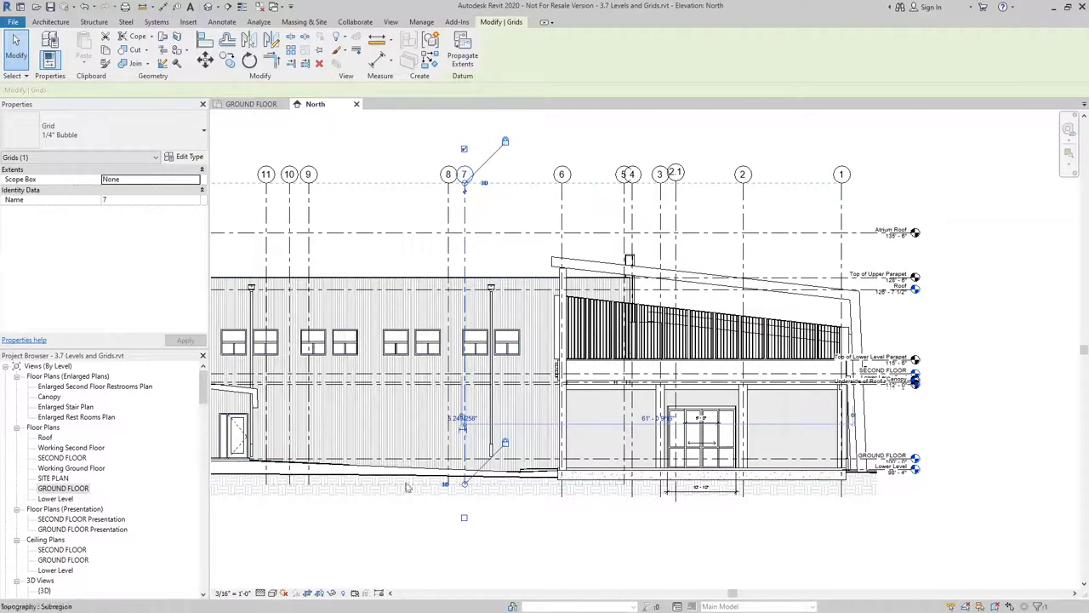
{"action": "left_click", "coordinate": [445, 484]}
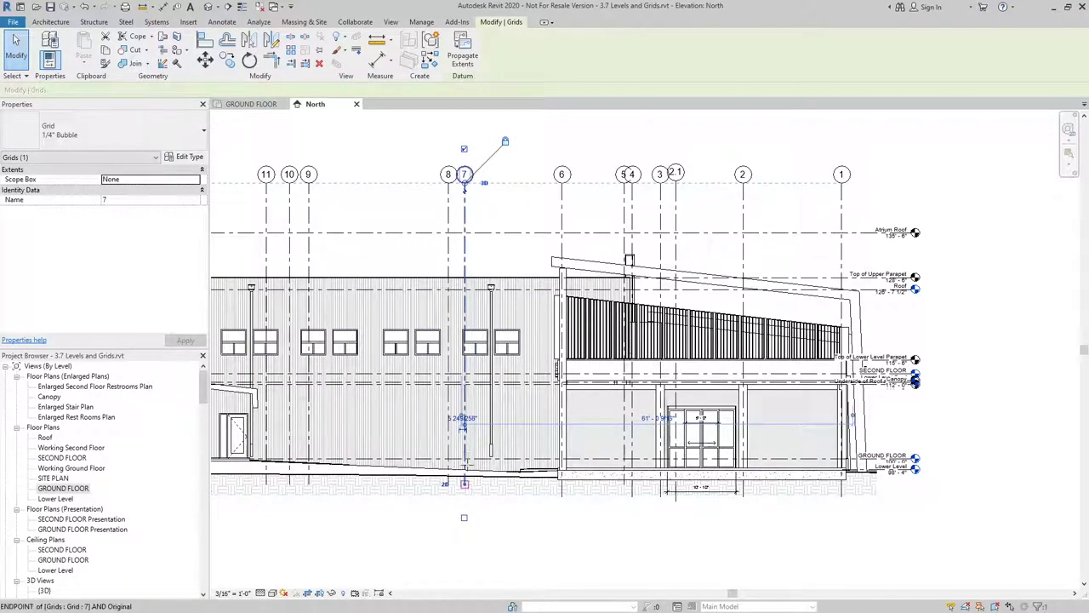
{"action": "left_click_drag", "start_coordinate": [461, 426], "coordinate": [463, 241]}
{"action": "key", "text": "Escape"}
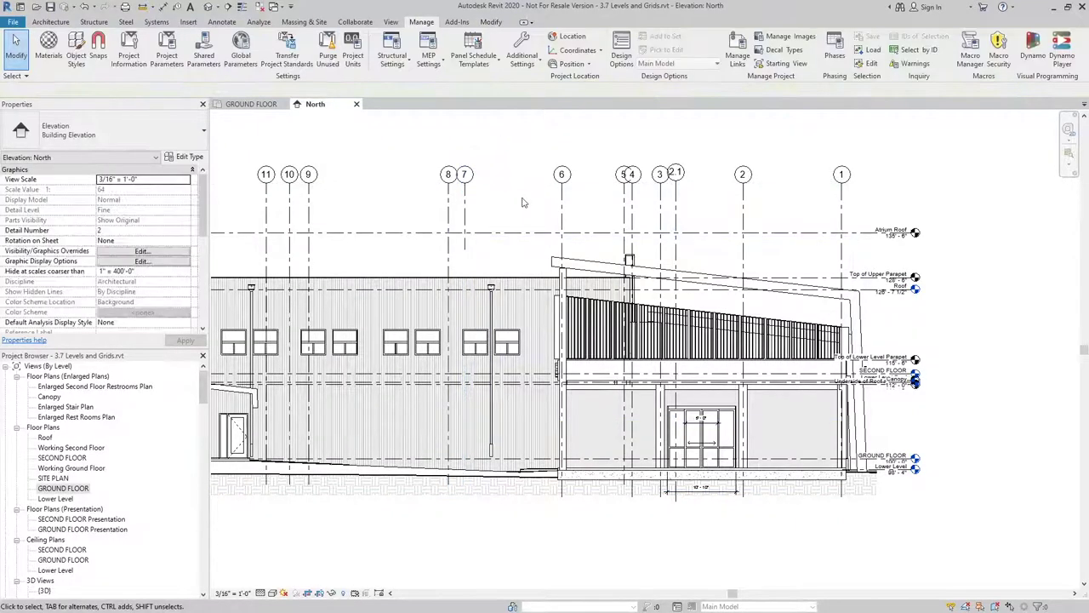
- Give grid 6 2D extents and pull its lower end up to the Atrium Roof level
{"action": "left_click", "coordinate": [561, 205]}
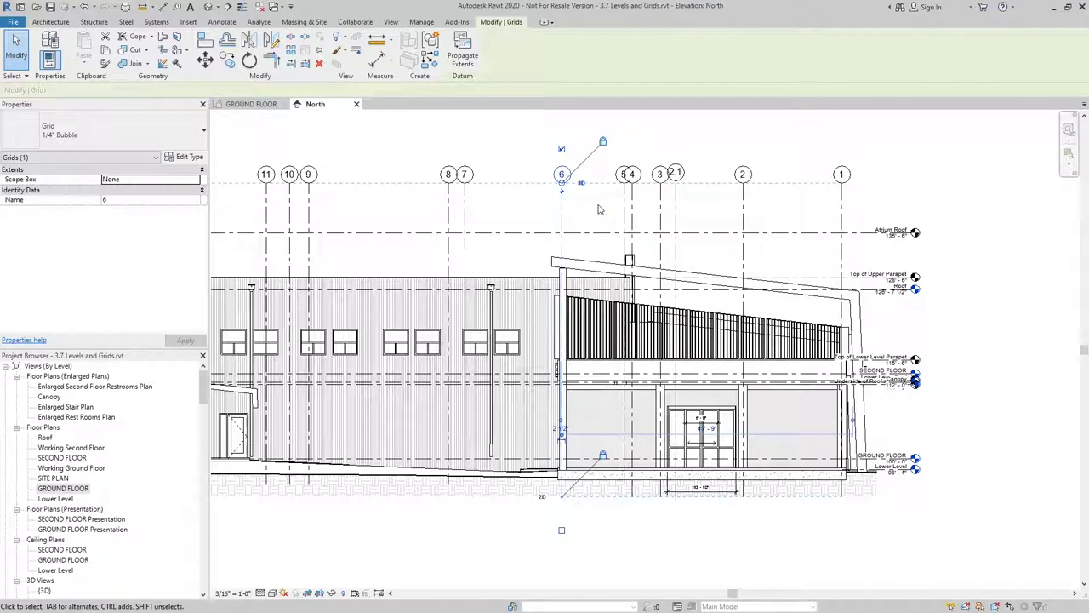
{"action": "left_click", "coordinate": [563, 502]}
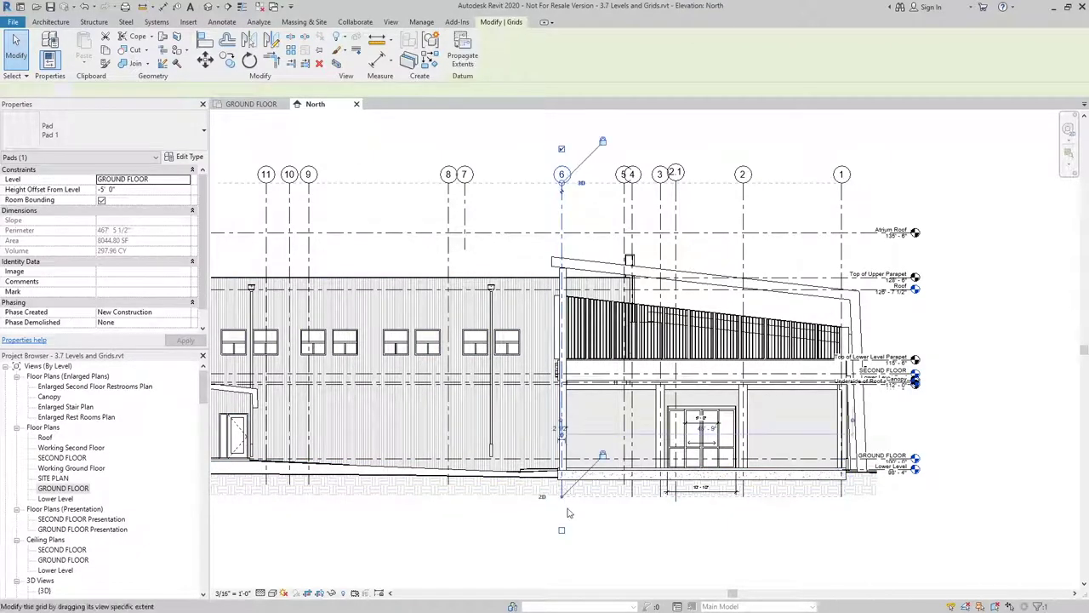
{"action": "left_click", "coordinate": [559, 498]}
{"action": "left_click_drag", "start_coordinate": [561, 497], "coordinate": [562, 522]}
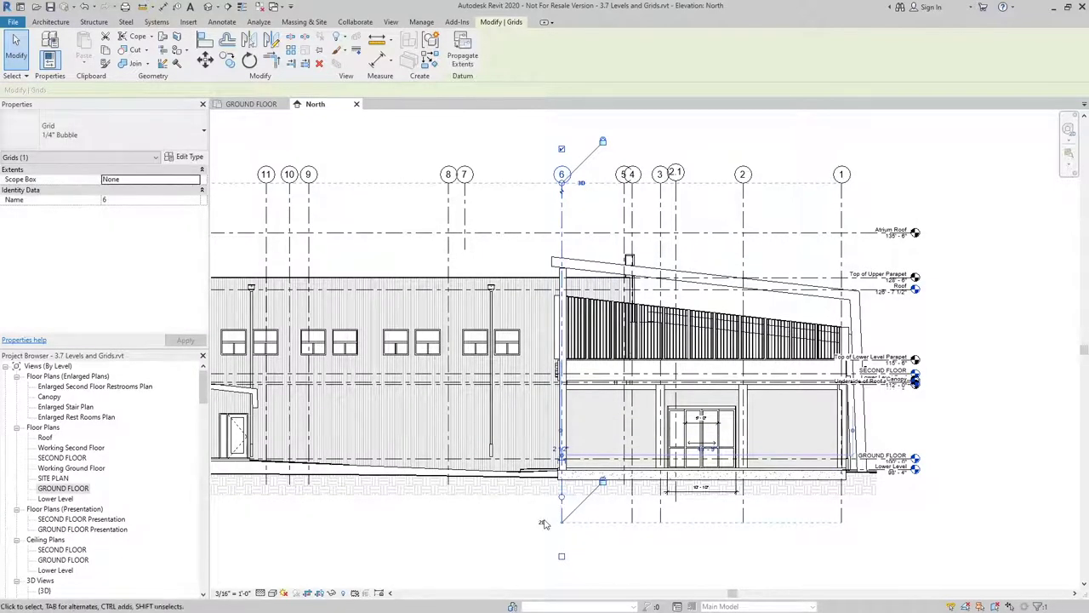
{"action": "left_click", "coordinate": [541, 527]}
{"action": "left_click", "coordinate": [563, 504]}
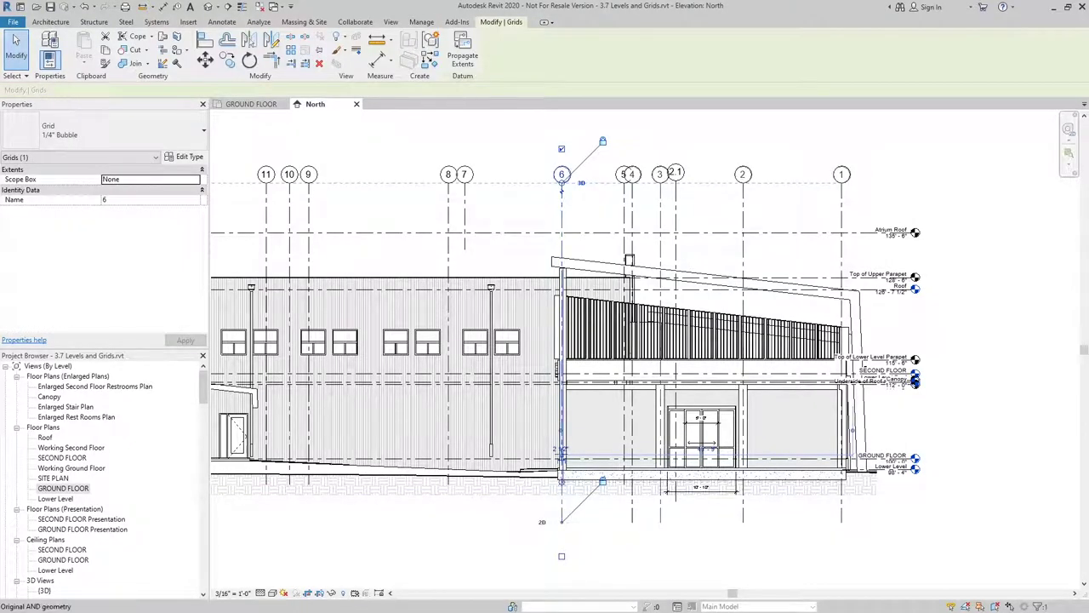
{"action": "left_click", "coordinate": [562, 220]}
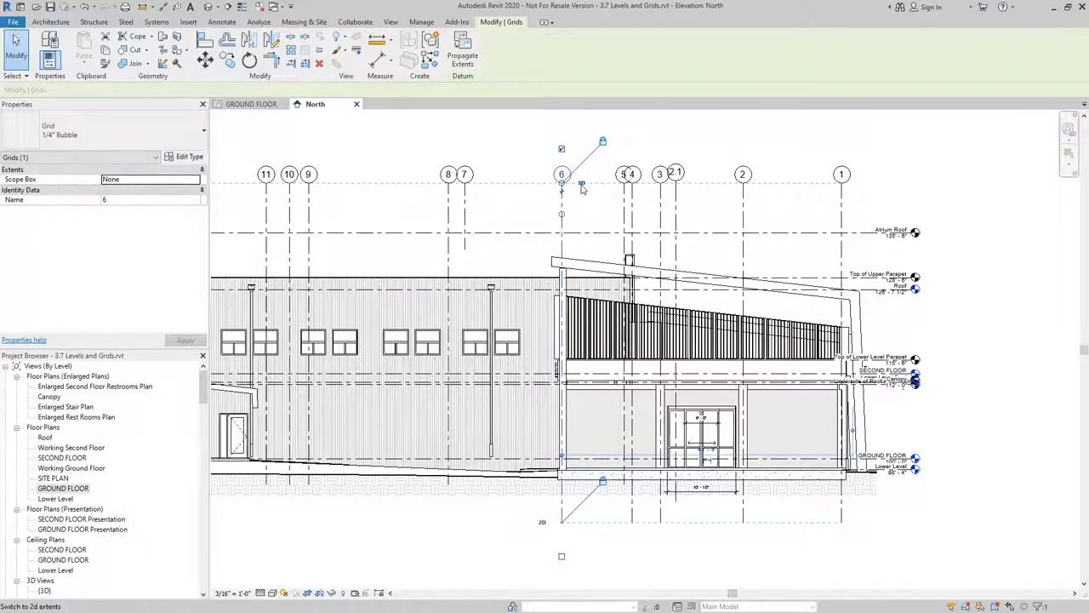
{"action": "left_click", "coordinate": [586, 219]}
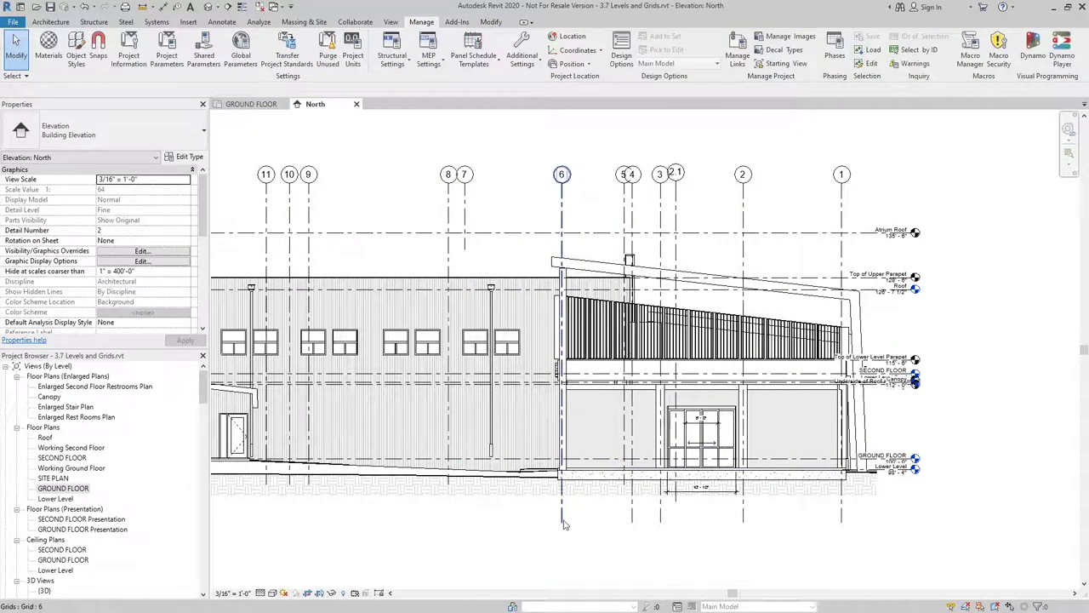
{"action": "left_click", "coordinate": [561, 525]}
{"action": "mouse_move", "coordinate": [561, 527]}
{"action": "left_mouse_down"}
{"action": "mouse_move", "coordinate": [553, 232]}
{"action": "mouse_move", "coordinate": [560, 238]}
{"action": "left_mouse_up"}
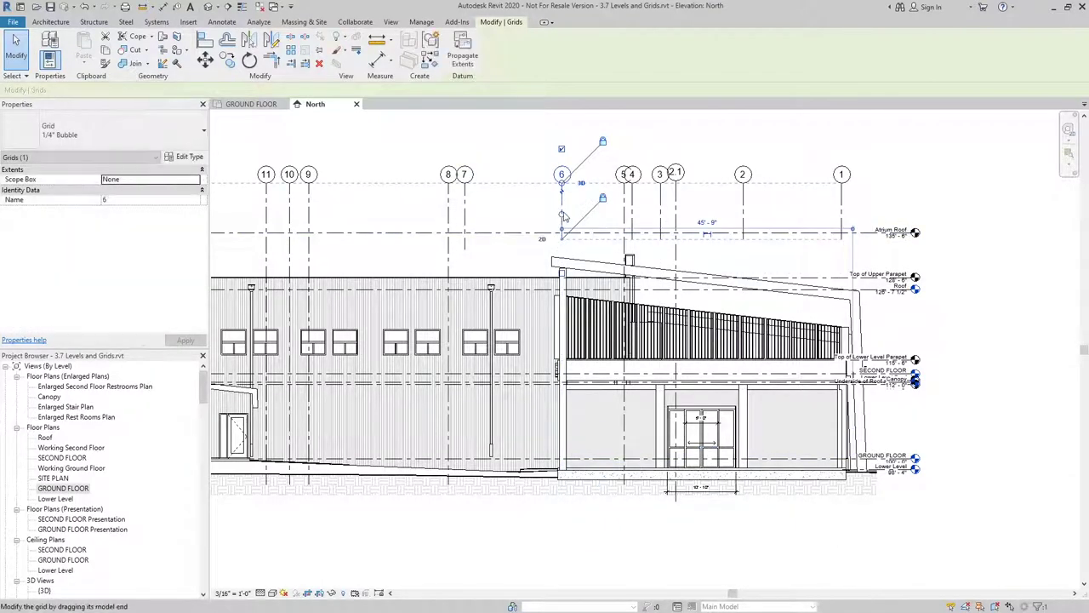
{"action": "left_click", "coordinate": [574, 217]}
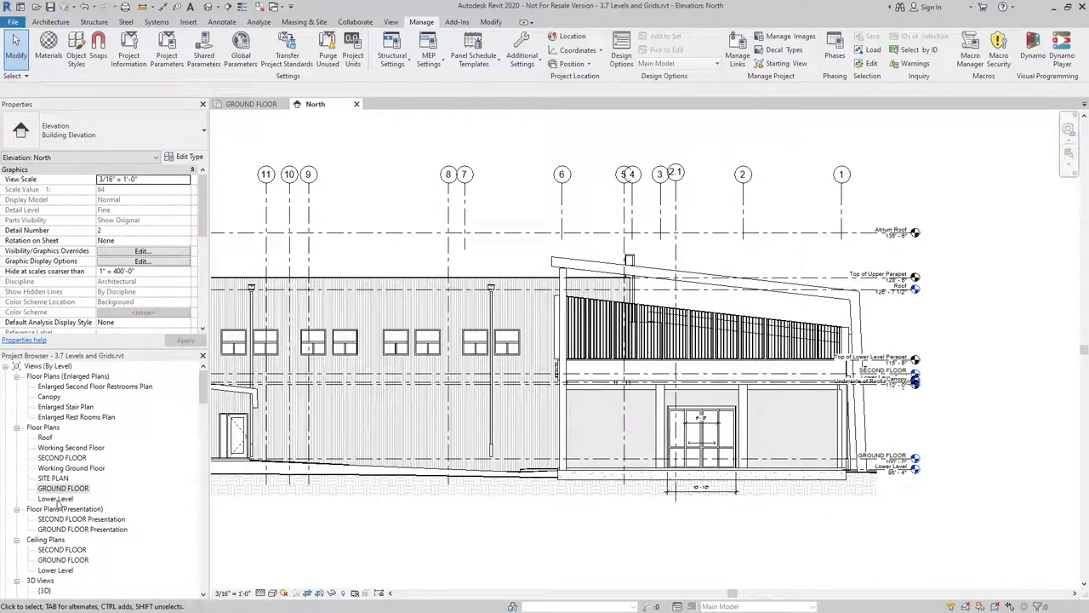
- Open the GROUND FLOOR plan and check grid 7 near the top grid bubbles
{"action": "double_click", "coordinate": [61, 489]}
{"action": "middle_click_drag", "start_coordinate": [885, 435], "coordinate": [772, 333]}
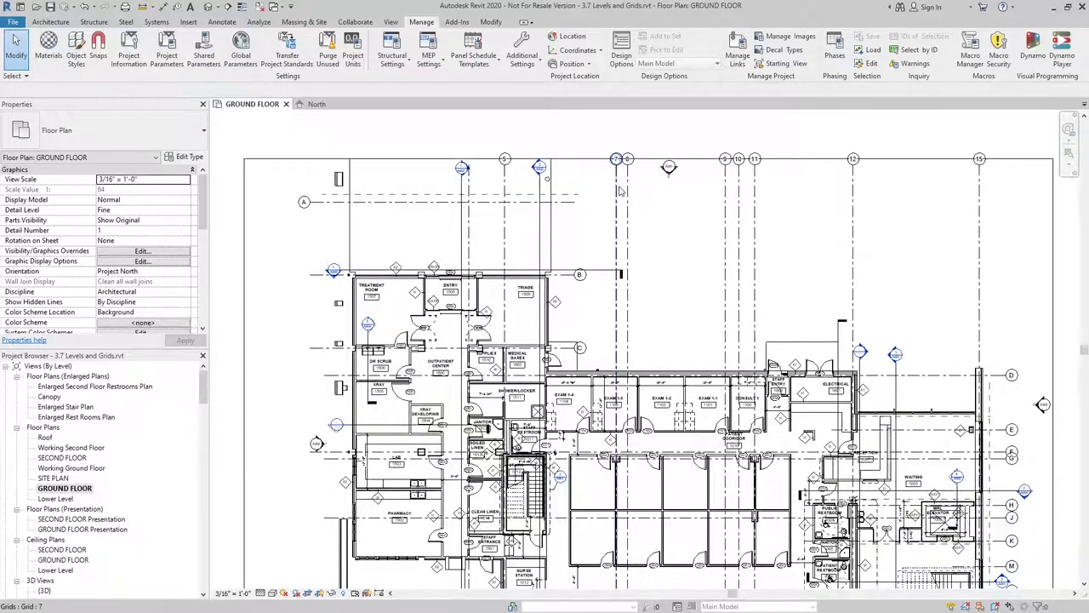
{"action": "left_click", "coordinate": [620, 191]}
{"action": "left_click", "coordinate": [573, 136]}
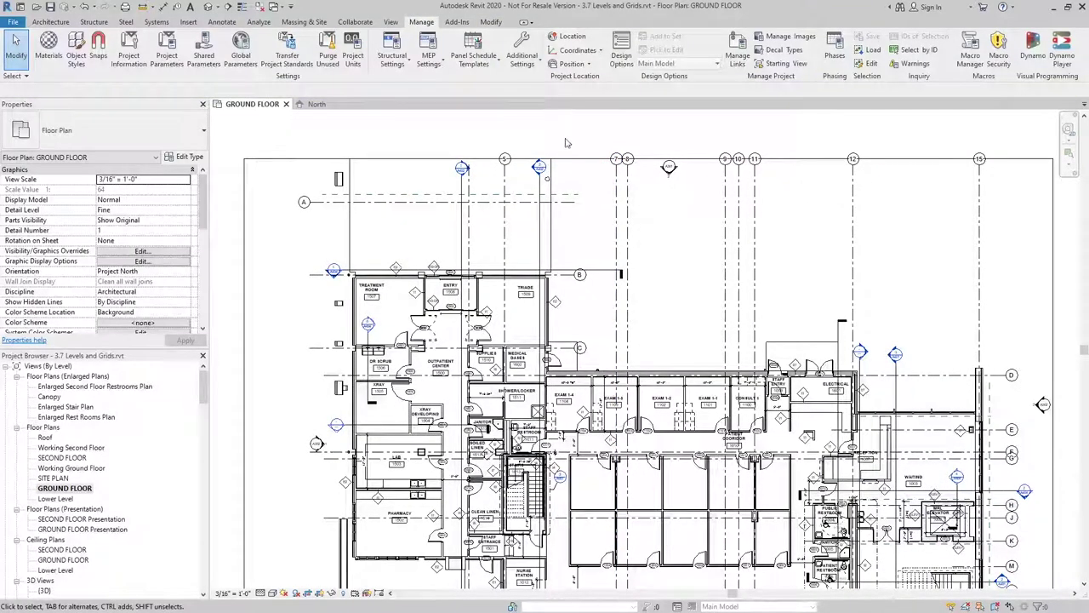
- In the North elevation, lower grid 6's 3D model end below the ground floor, then return to GROUND FLOOR
{"action": "double_click", "coordinate": [669, 170]}
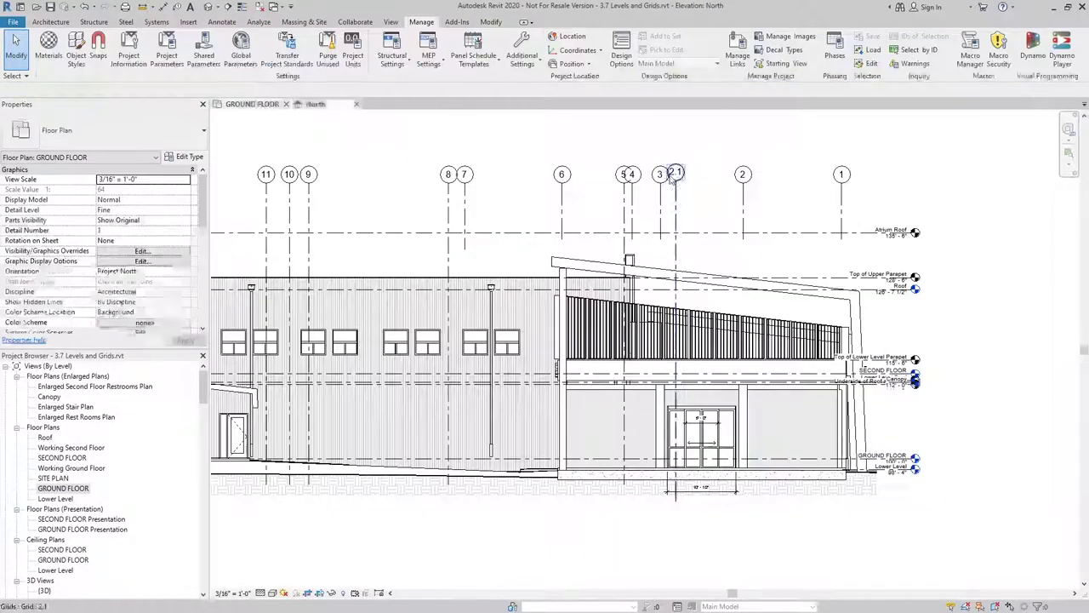
{"action": "left_click", "coordinate": [568, 223]}
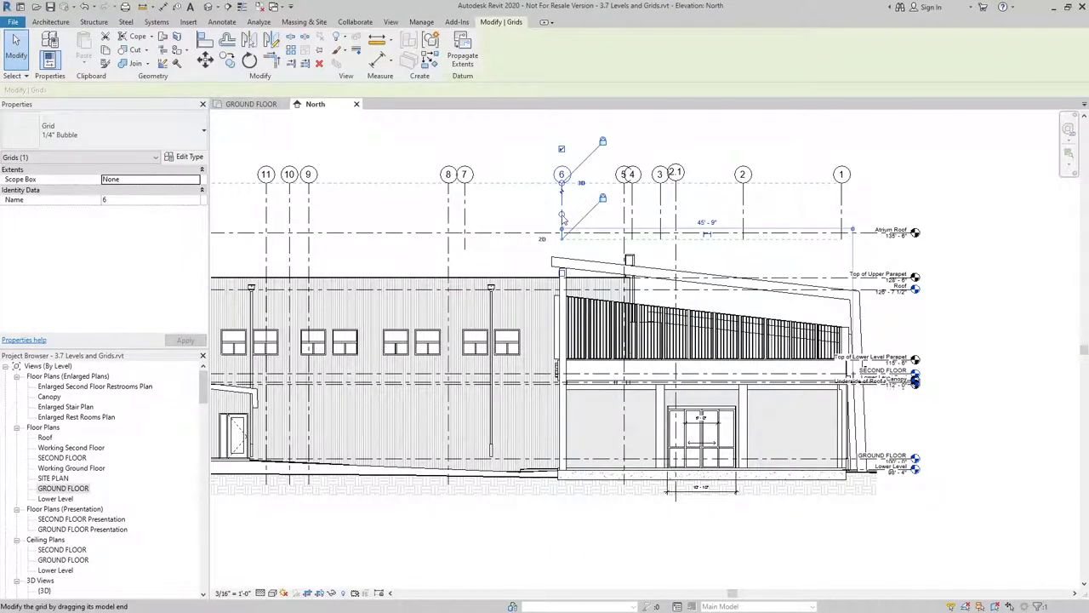
{"action": "left_click_drag", "start_coordinate": [561, 432], "coordinate": [562, 500]}
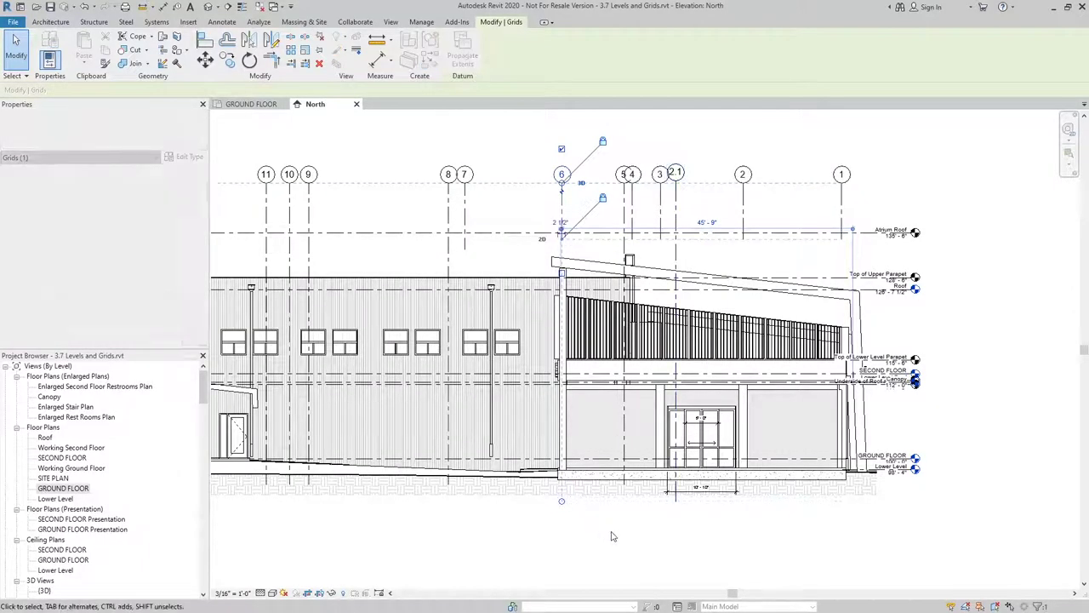
{"action": "left_click", "coordinate": [609, 534]}
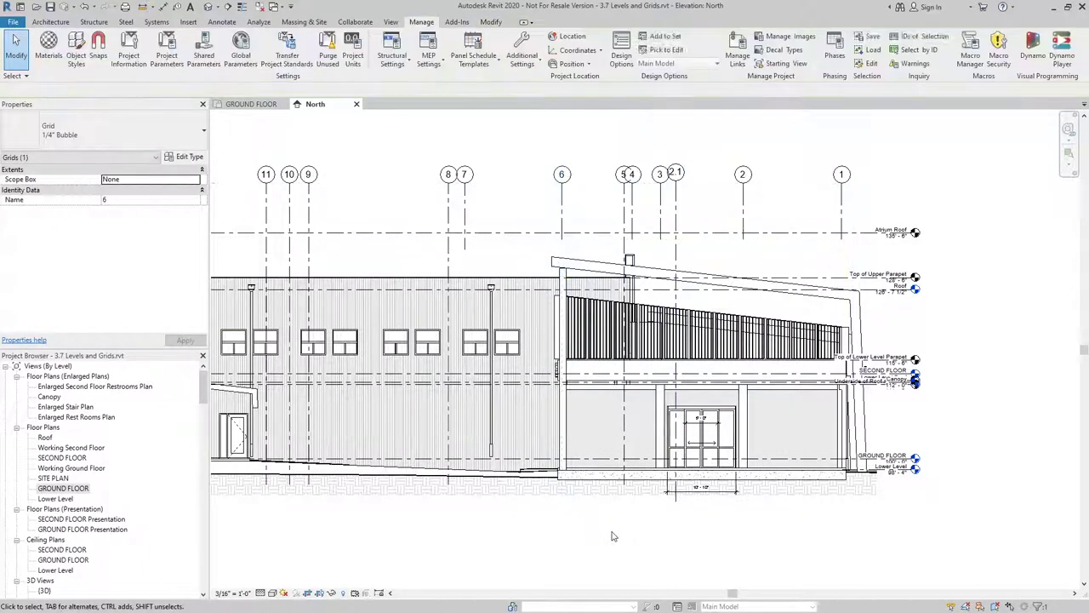
{"action": "left_click", "coordinate": [558, 219]}
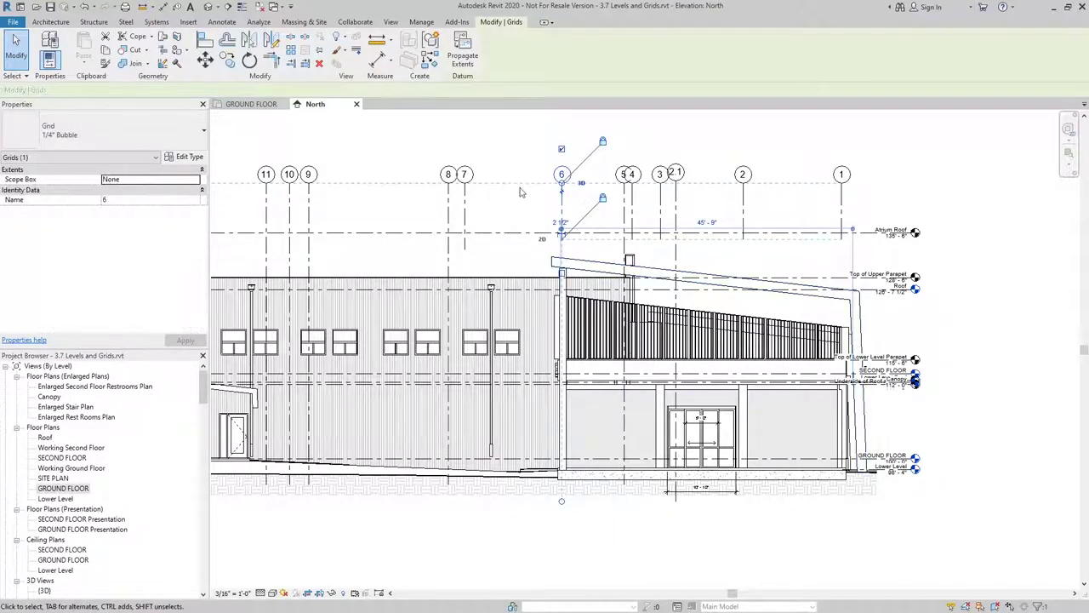
{"action": "key", "text": "Escape"}
{"action": "left_click", "coordinate": [251, 104]}
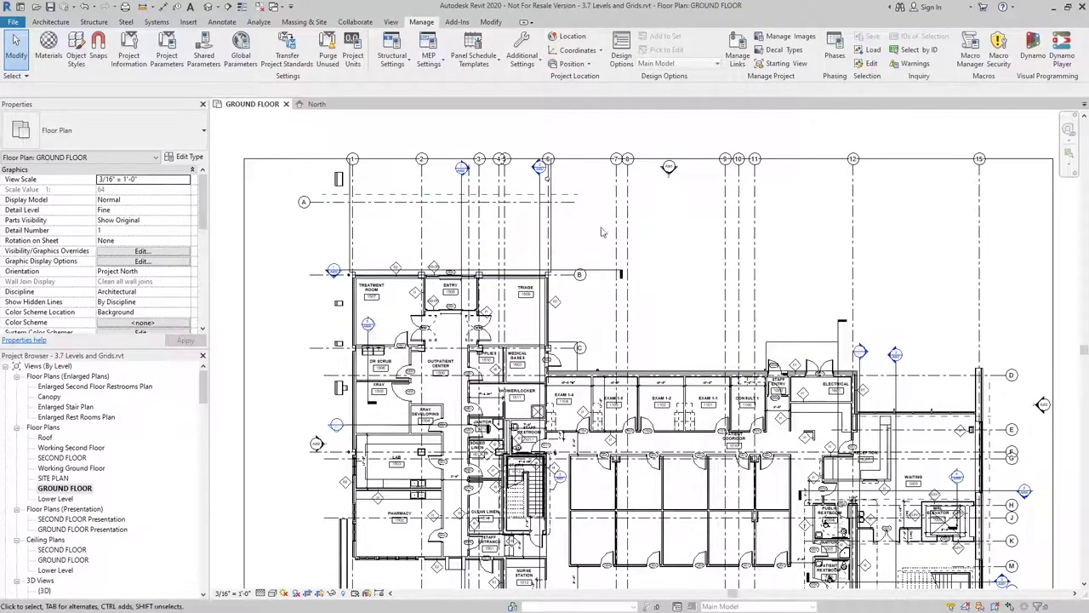
{"action": "left_click", "coordinate": [549, 194]}
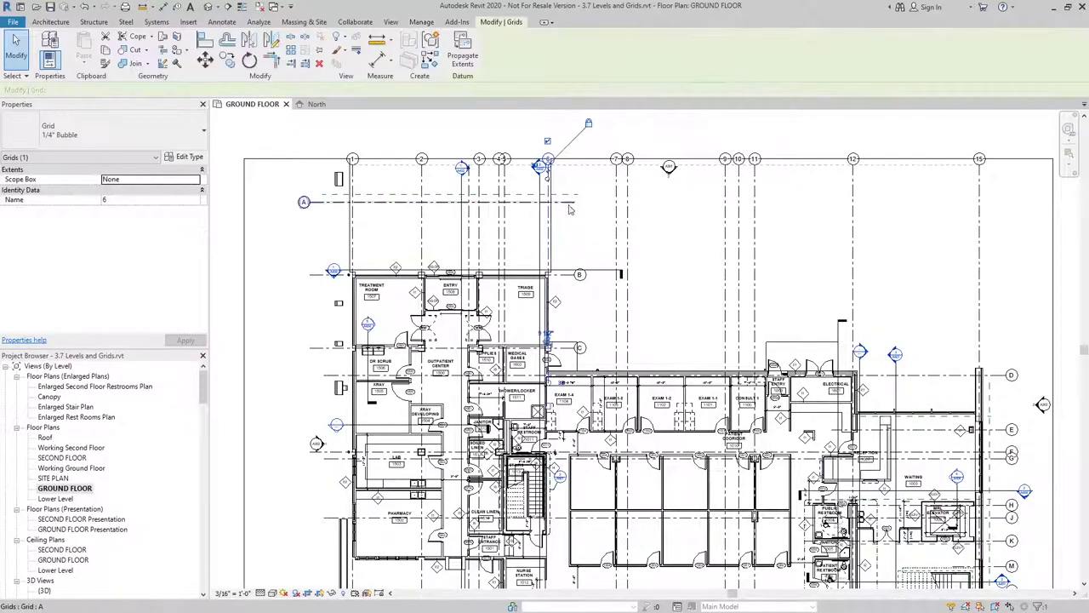
{"action": "key", "text": "Escape"}
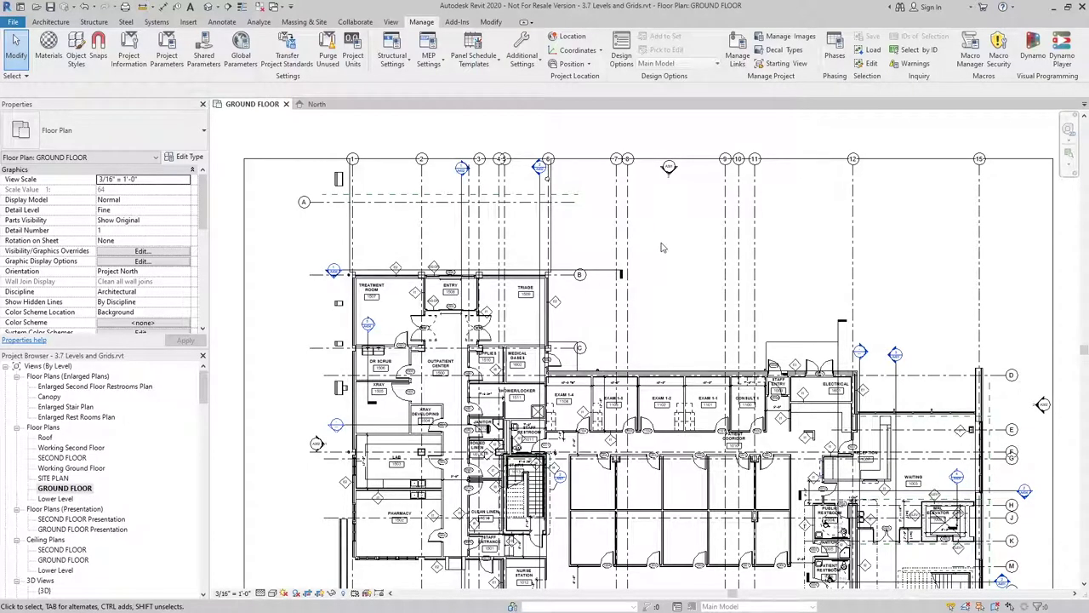
{"action": "left_click", "coordinate": [617, 194]}
{"action": "middle_click_drag", "start_coordinate": [691, 260], "coordinate": [661, 102]}
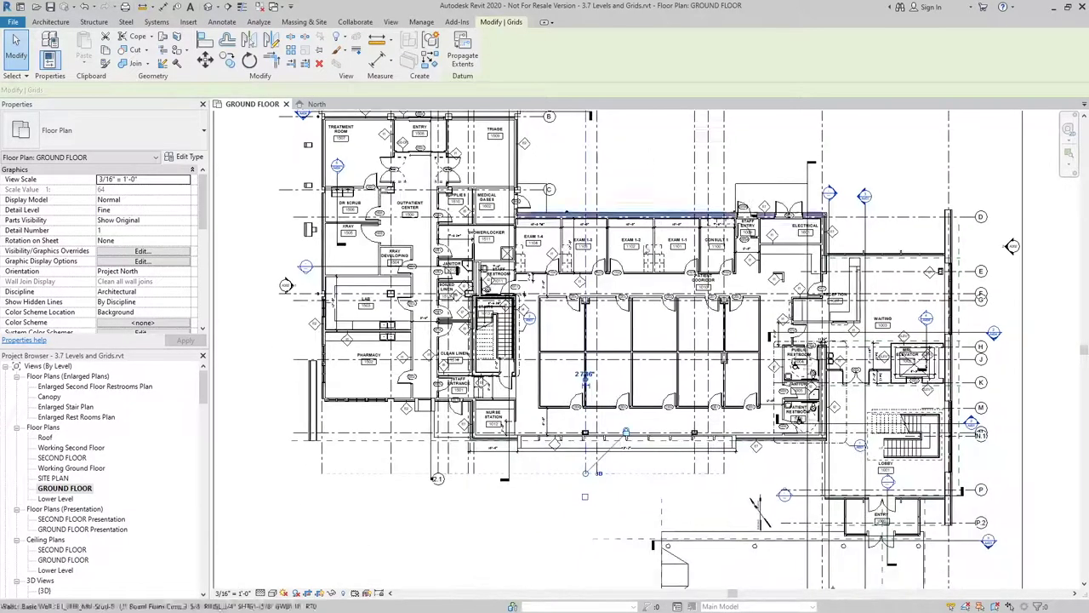
{"action": "middle_click_drag", "start_coordinate": [670, 398], "coordinate": [668, 471]}
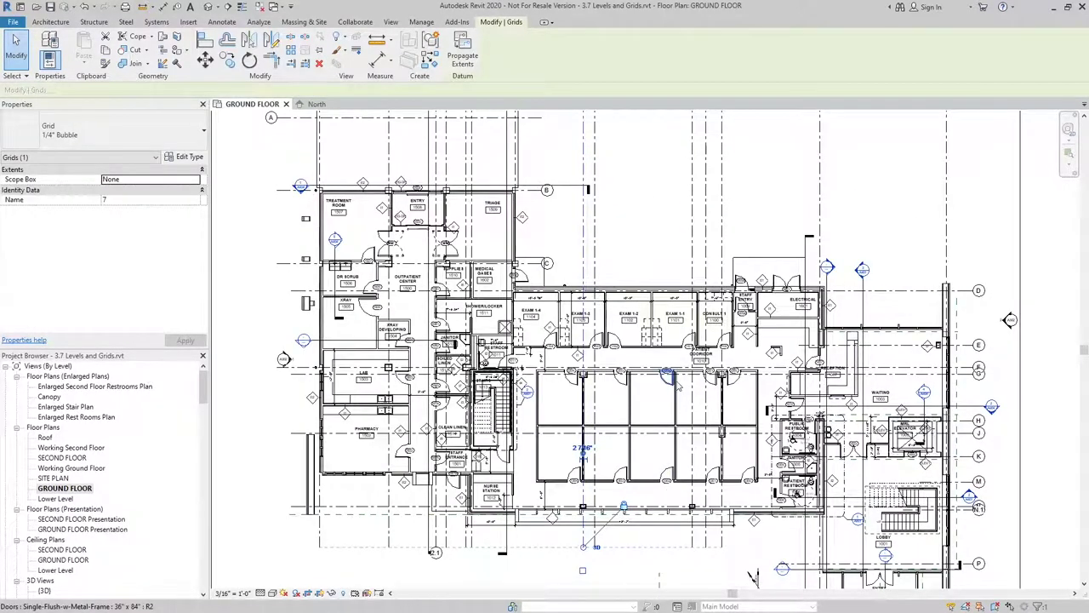